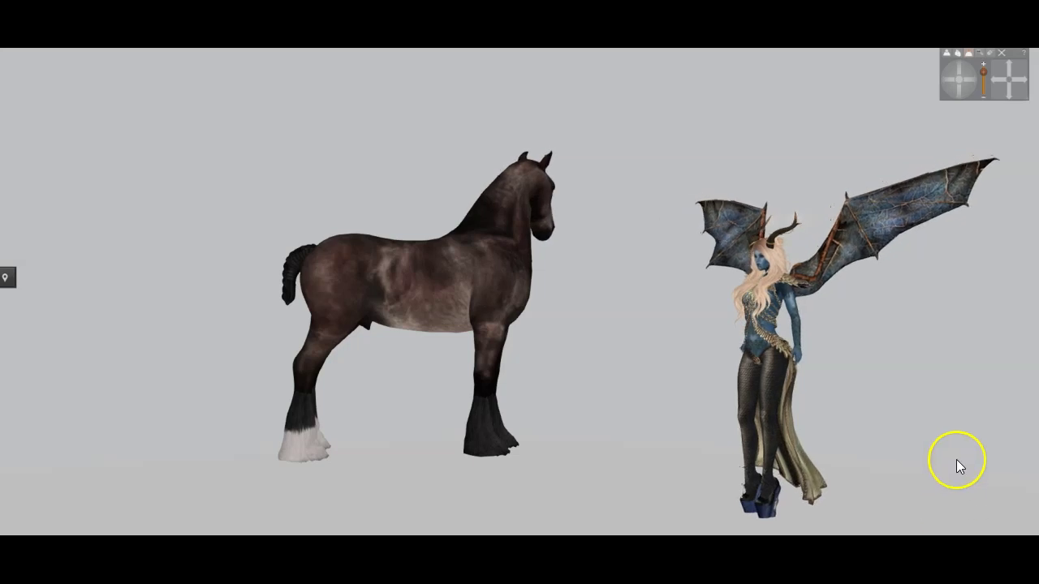
Open the Crusader Armour Set folder and rez the breast armour and bridle beside the horse.
left_click(955, 461)
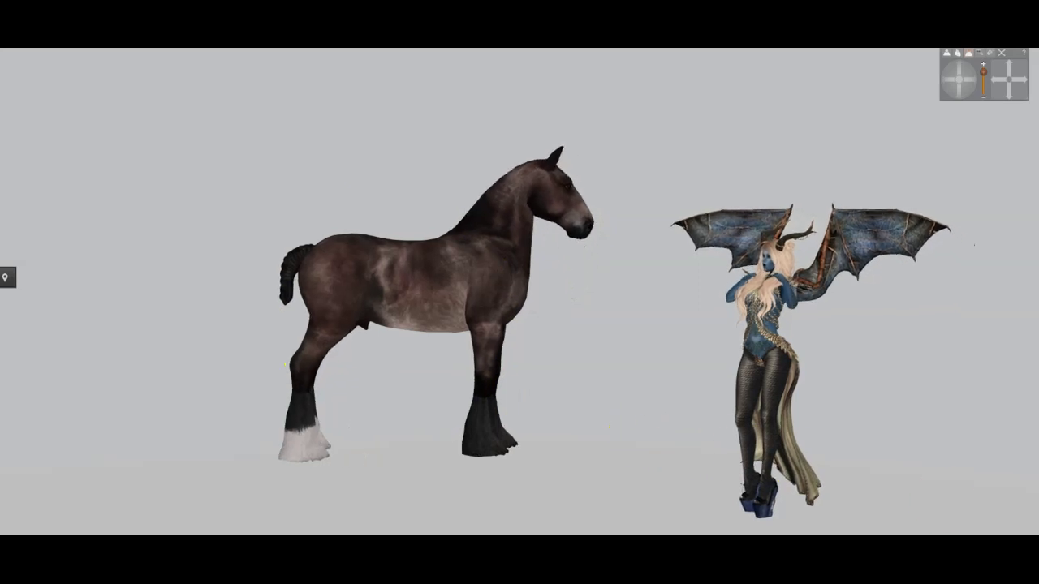
key("ctrl+i")
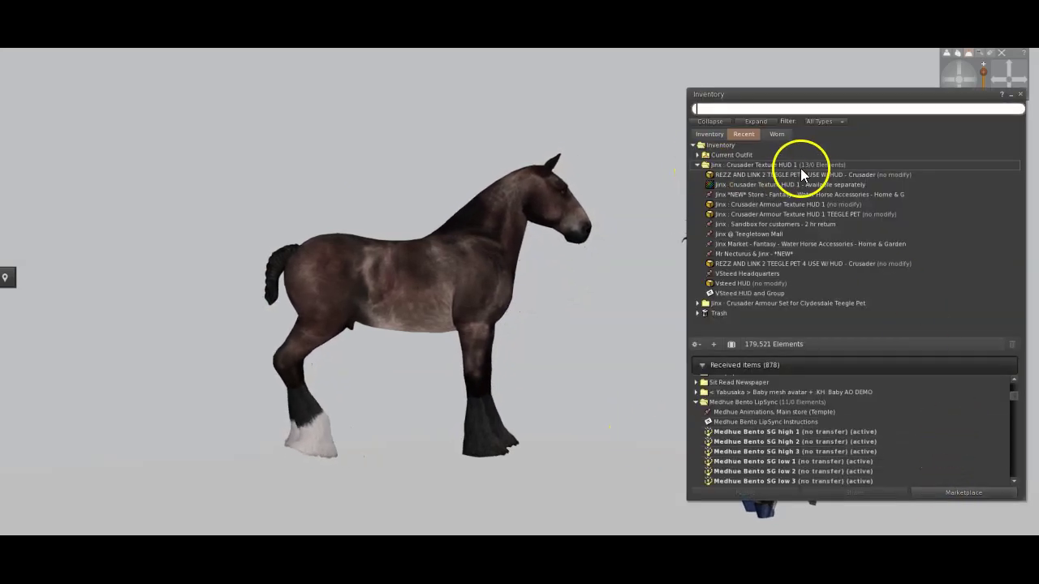
left_click(697, 164)
left_click(697, 175)
scroll(832, 242, "down", 1)
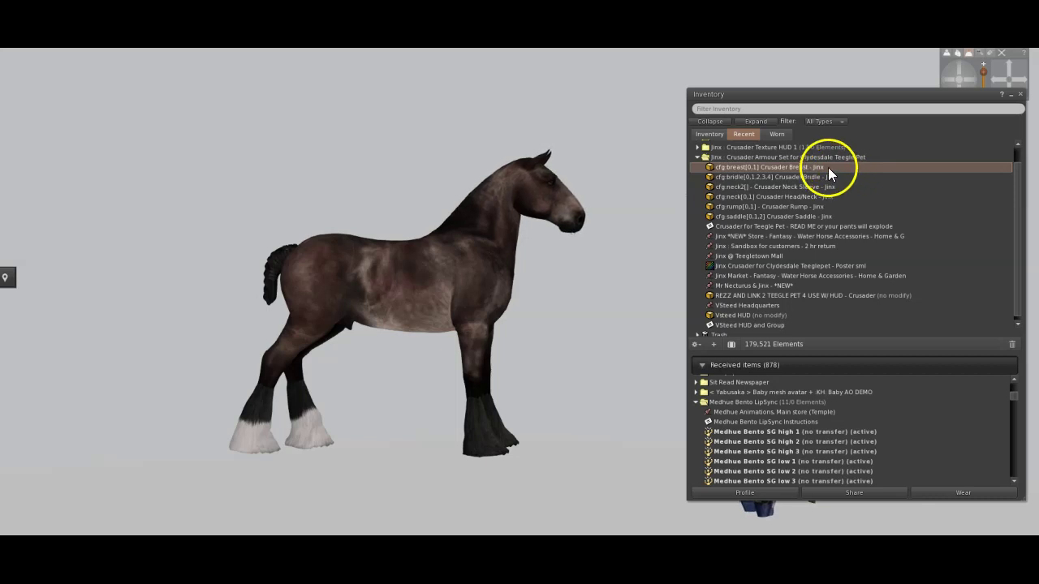
left_click_drag(826, 166, 414, 430)
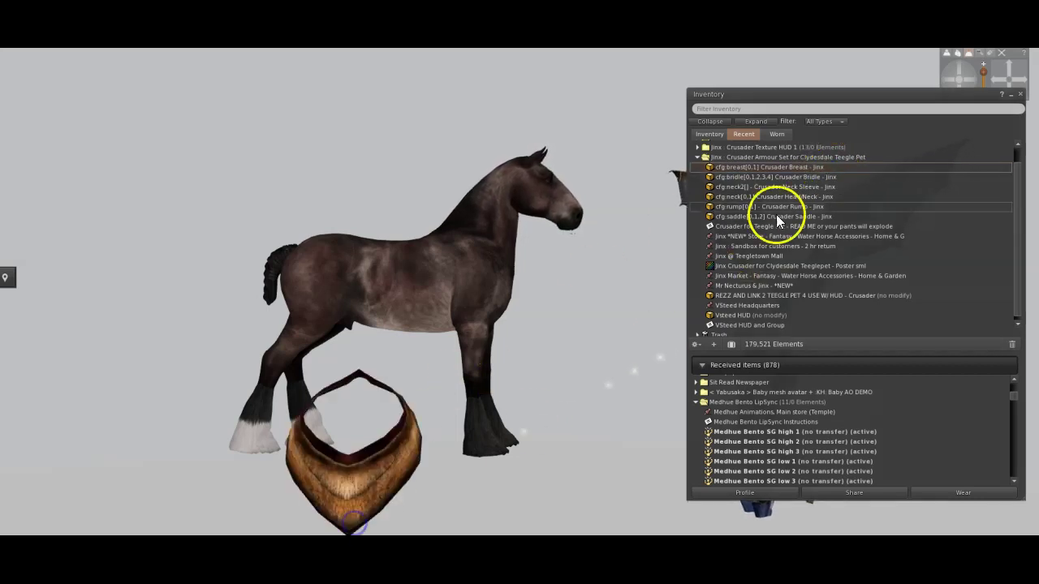
mouse_move(800, 176)
left_mouse_down()
mouse_move(437, 490)
mouse_move(432, 517)
left_mouse_up()
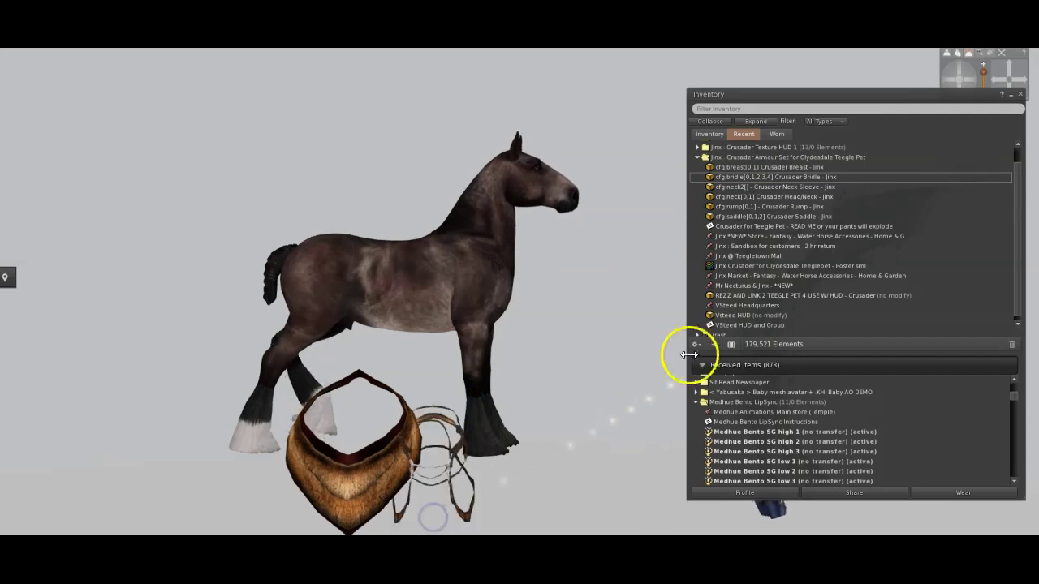
Edit the breast armour together with the horse, then clear the selection.
right_click(378, 460)
left_click(410, 410)
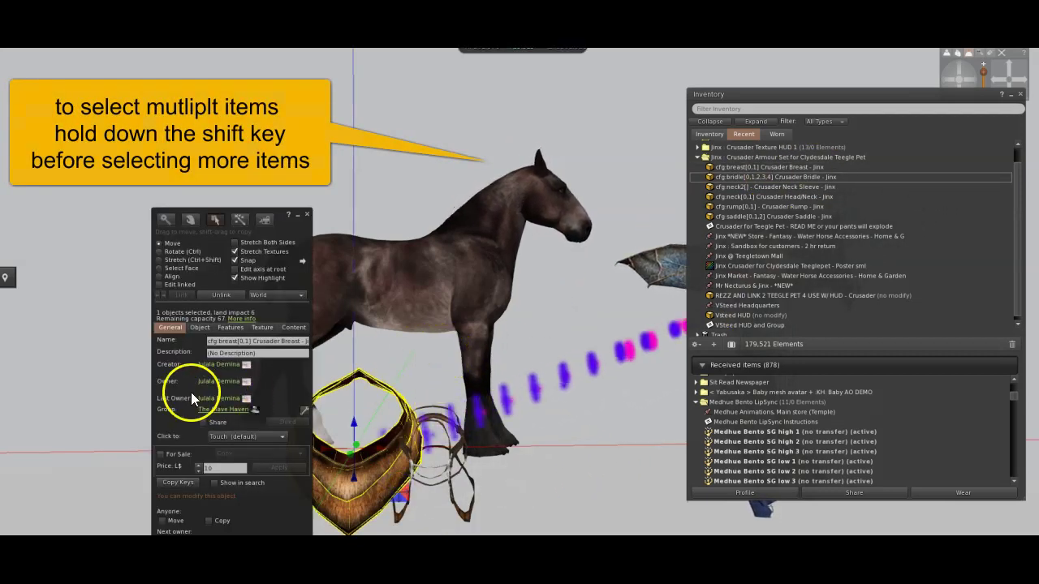
left_click(439, 273)
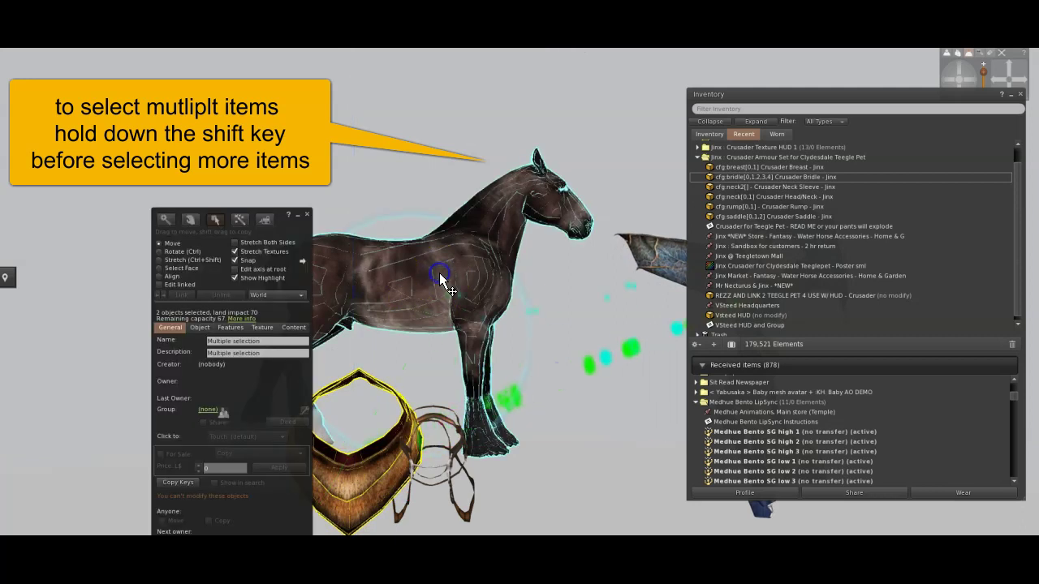
left_click(414, 323)
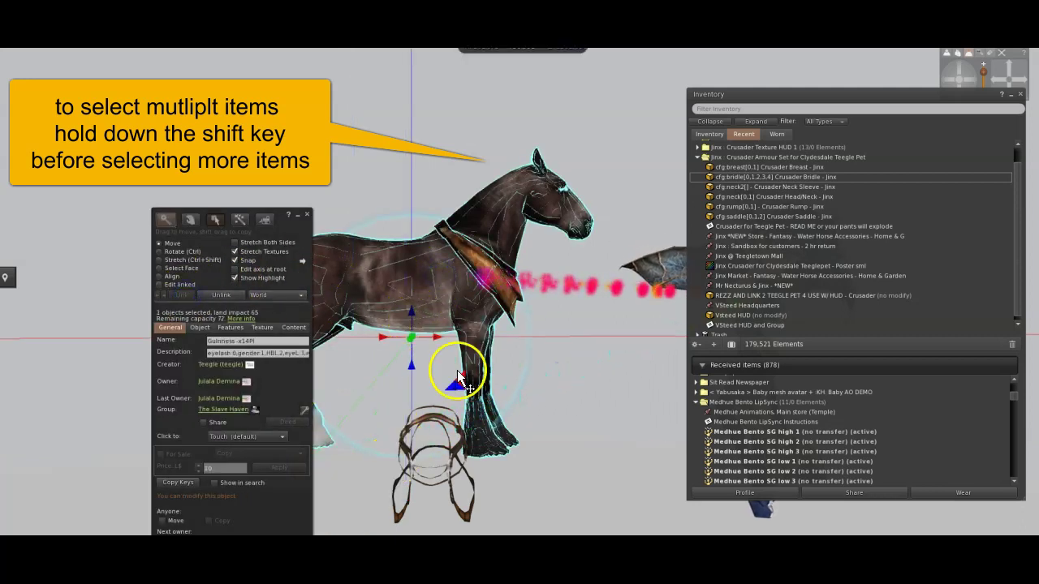
left_click(308, 216)
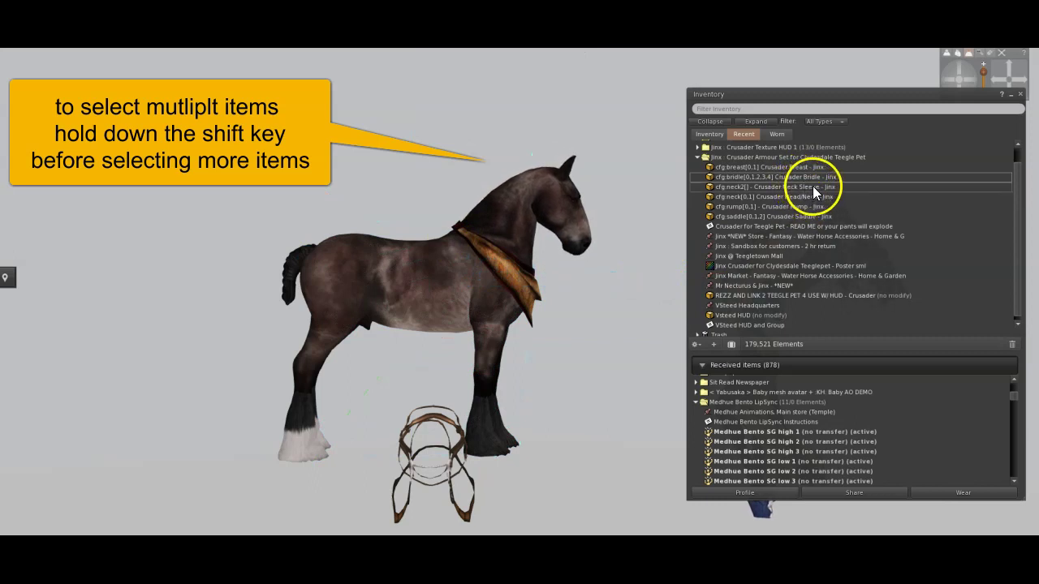
Rez the neck sleeve, head/neck, rump and saddle armour pieces beside the horse.
left_click_drag(362, 515, 362, 515)
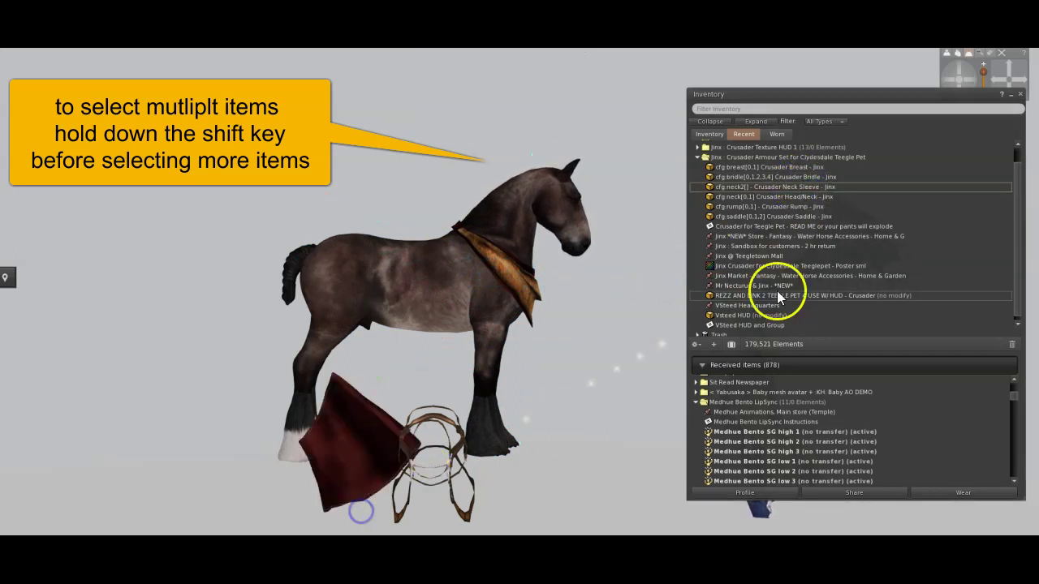
mouse_move(815, 199)
left_mouse_down()
mouse_move(674, 244)
mouse_move(480, 499)
left_mouse_up()
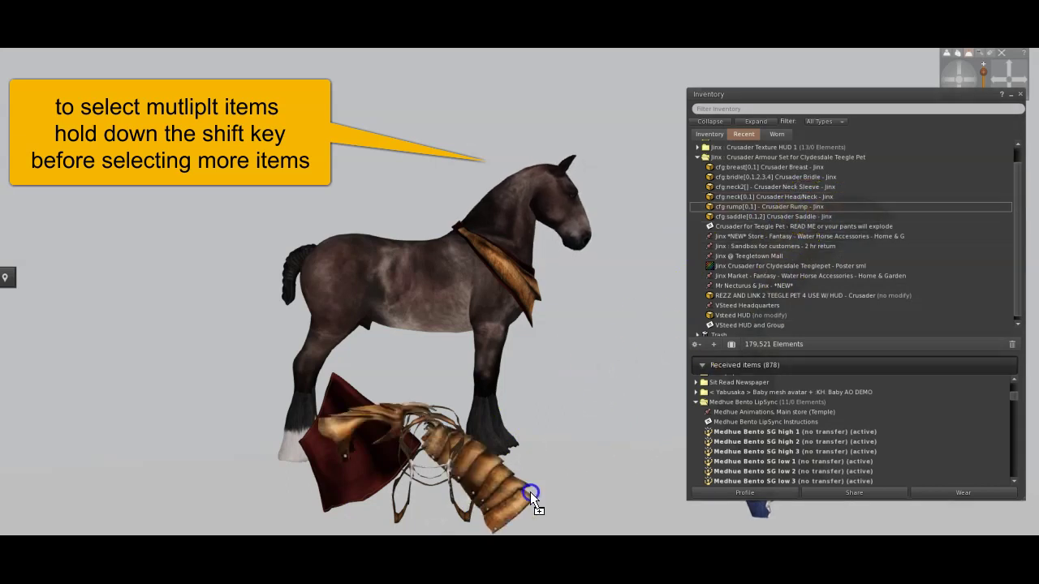
left_click_drag(533, 492, 543, 492)
mouse_move(811, 217)
left_mouse_down()
mouse_move(285, 446)
mouse_move(283, 522)
left_mouse_up()
Drop the saddle near the horse and start editing it.
left_click(353, 479)
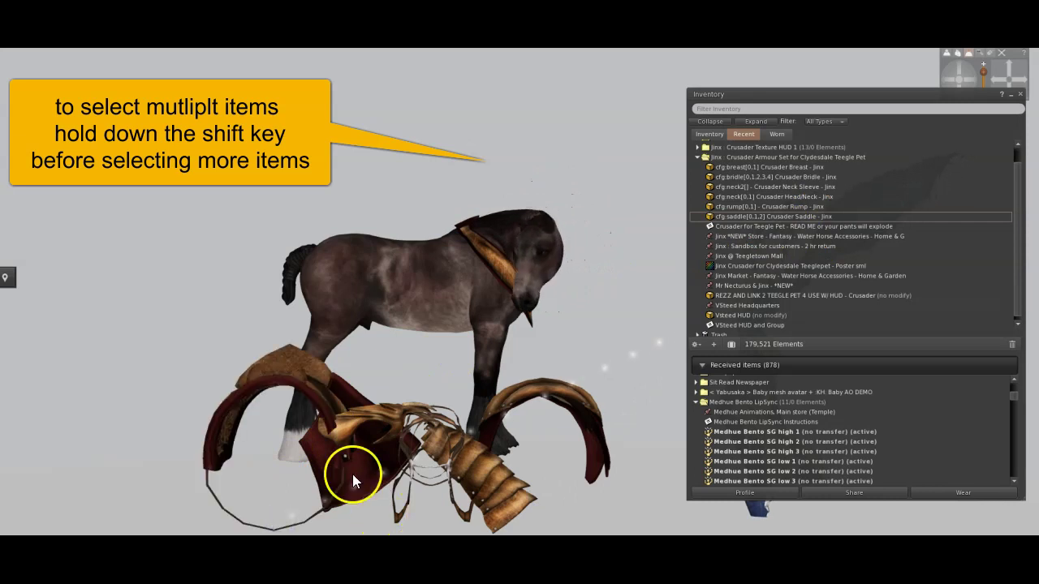
right_click(293, 356)
left_click(317, 378)
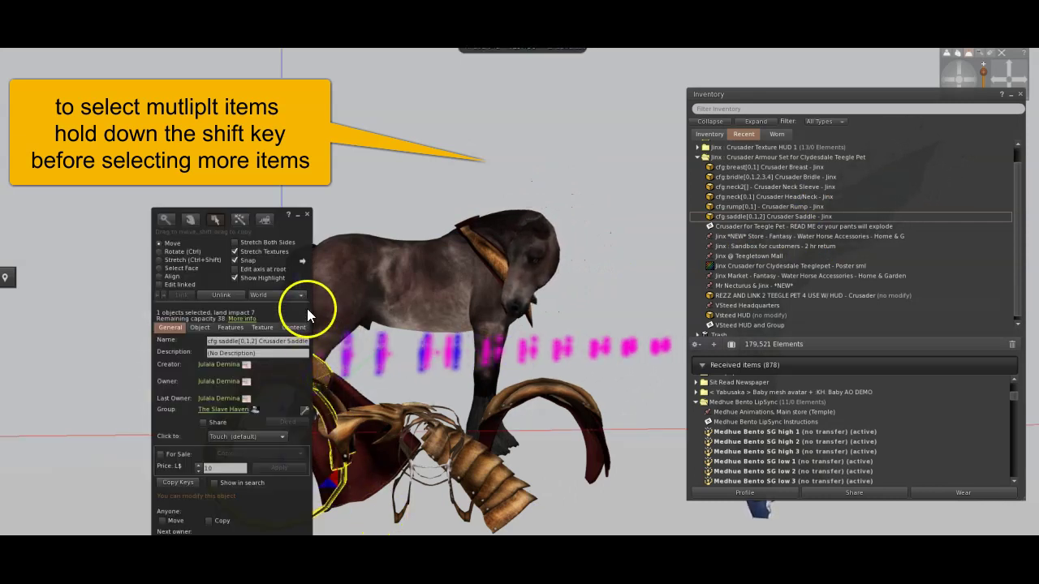
left_click_drag(307, 308, 237, 273)
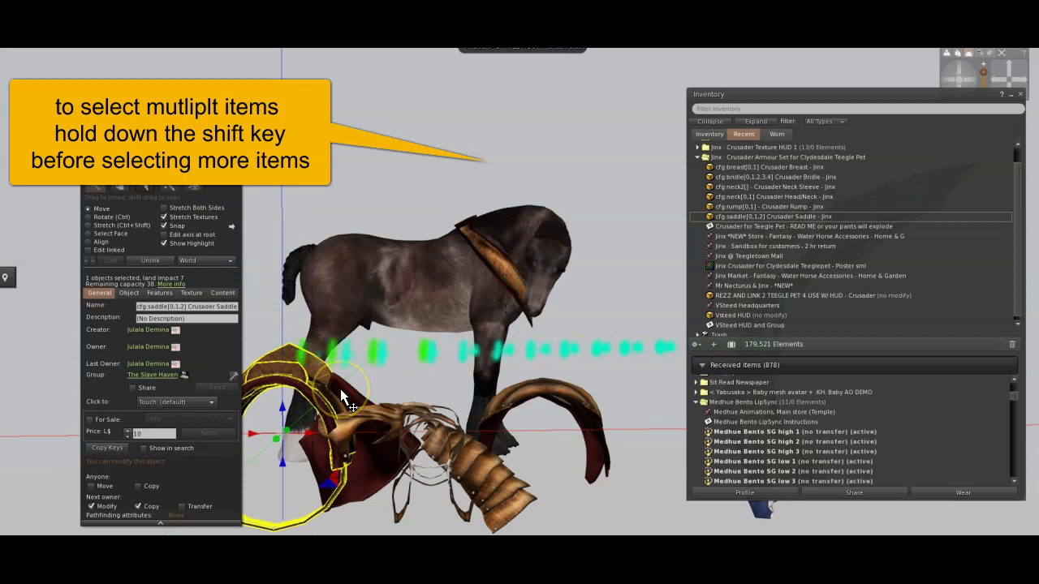
Select the other armour pieces and the horse last, link them, and close the editor.
left_click(363, 414, "shift")
left_click(412, 471, "shift")
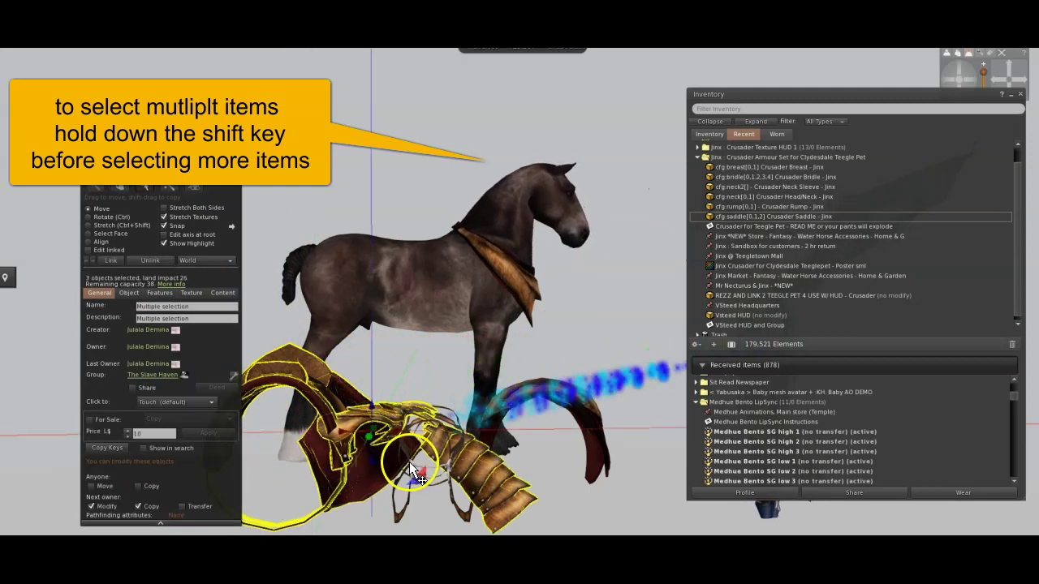
left_click(505, 405, "shift")
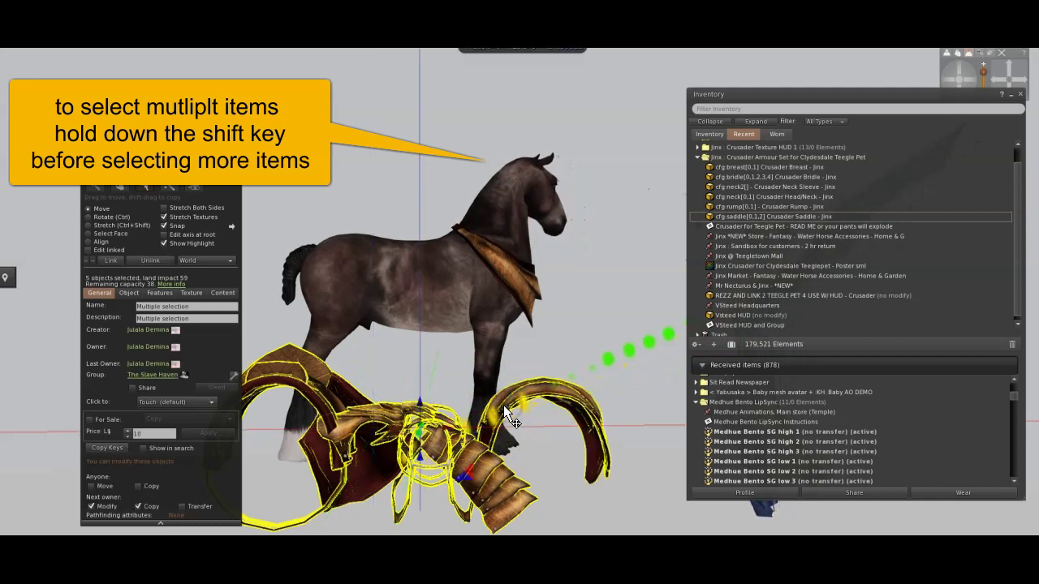
left_click(334, 406, "shift")
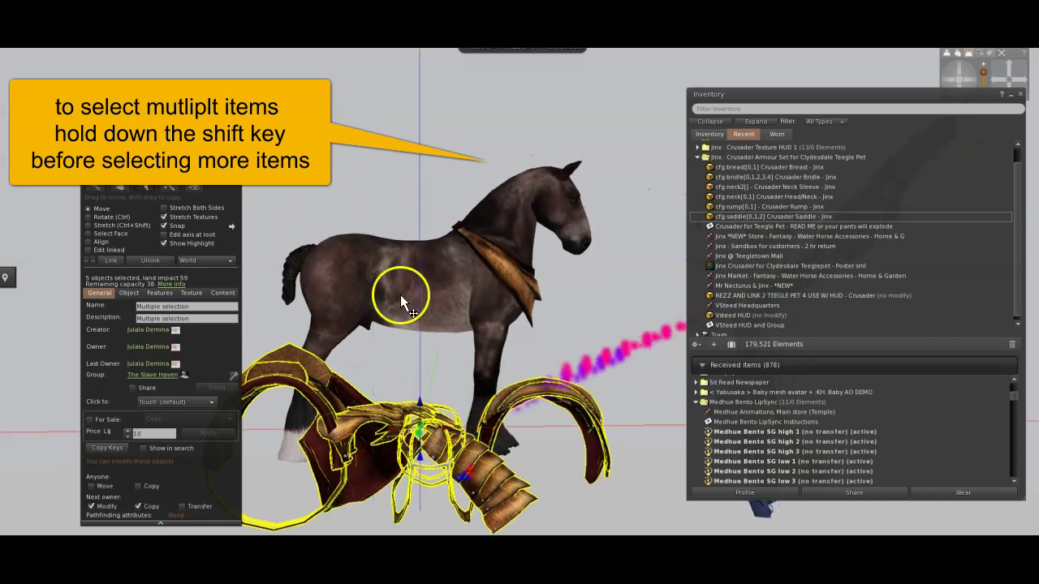
left_click(431, 266, "shift")
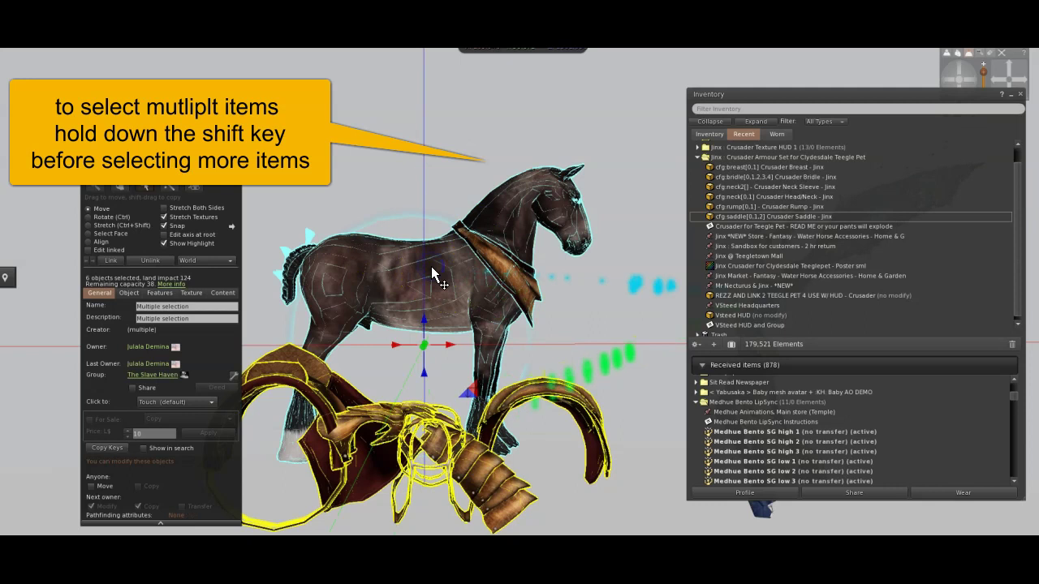
left_click(112, 262)
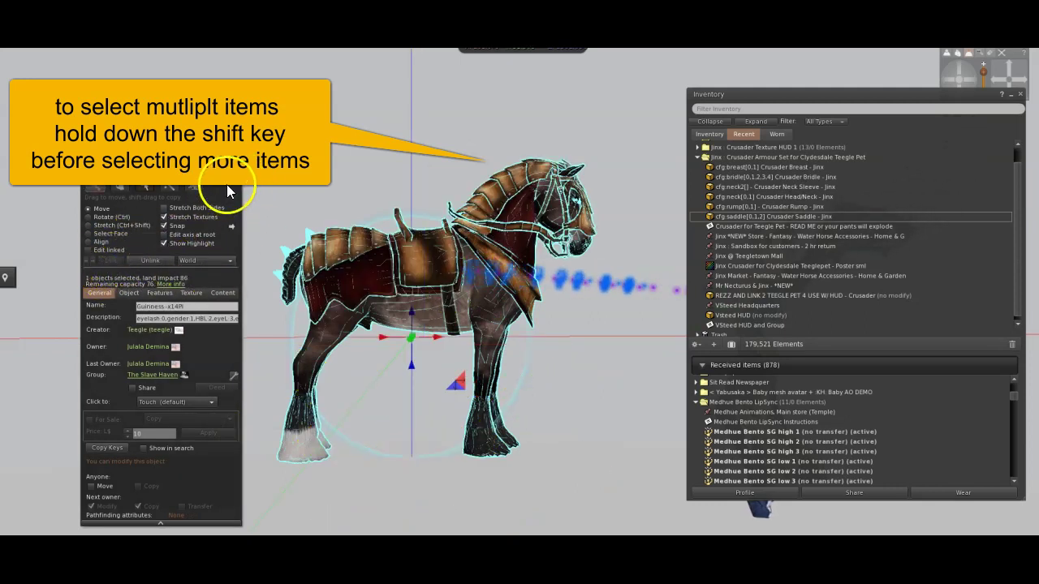
left_click(236, 179)
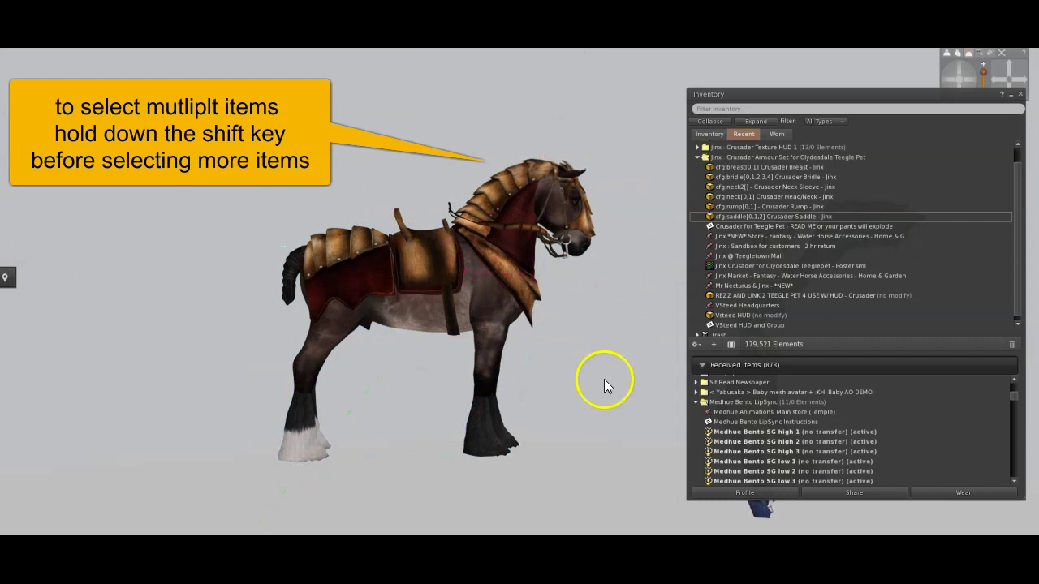
left_click(727, 196, "shift")
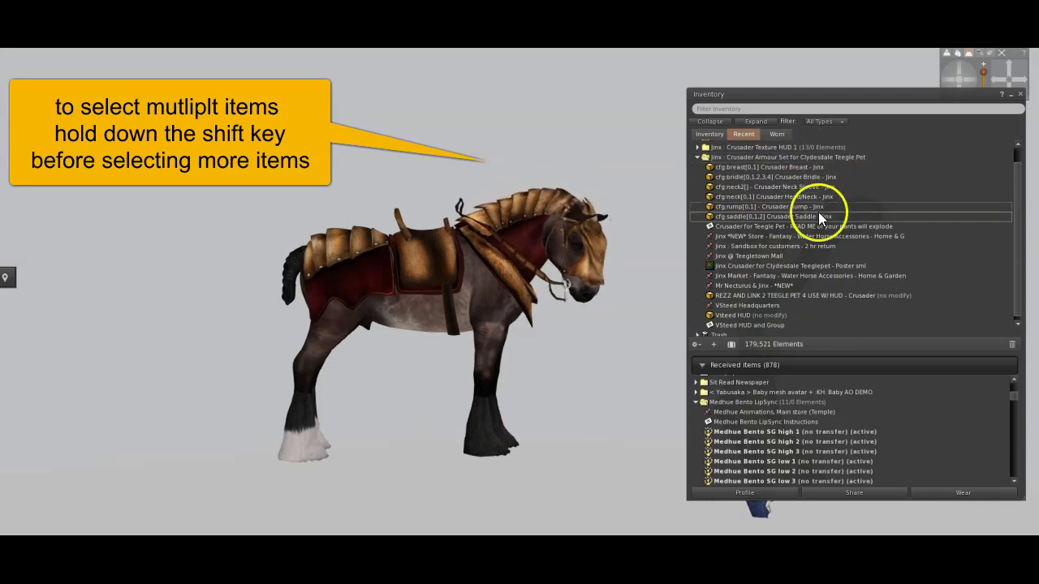
Rez the REZZ AND LINK 2 TEEGLE PET box from Jinx Crusader Texture HUD 1 beside the horse.
left_click(744, 296)
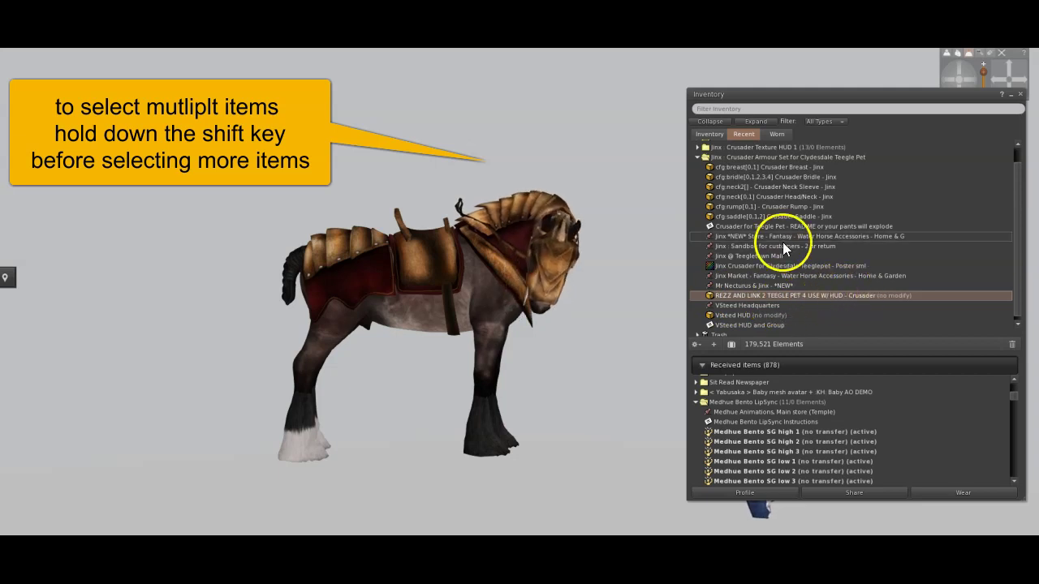
left_click(699, 149)
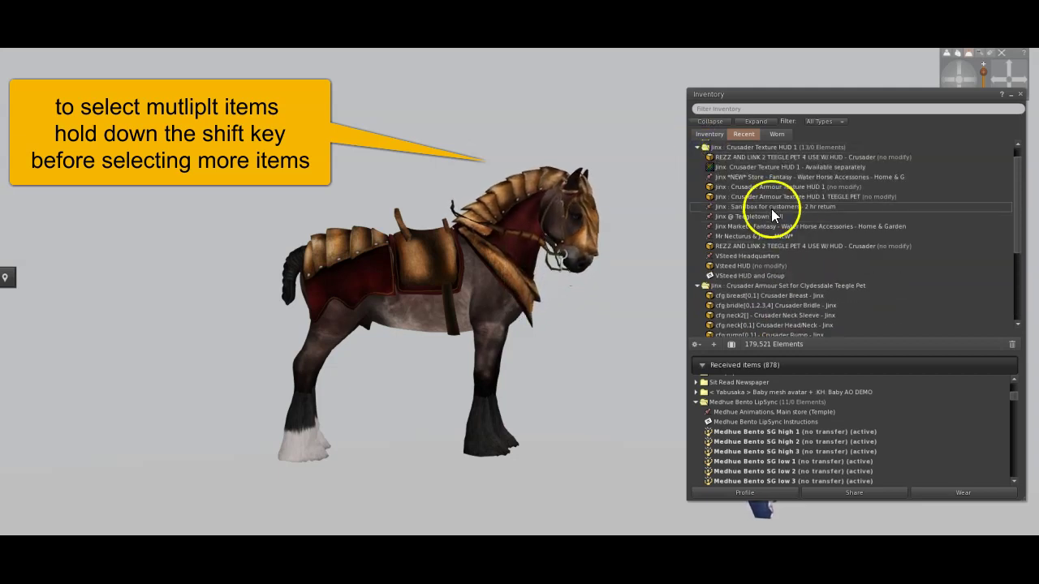
left_click(841, 243)
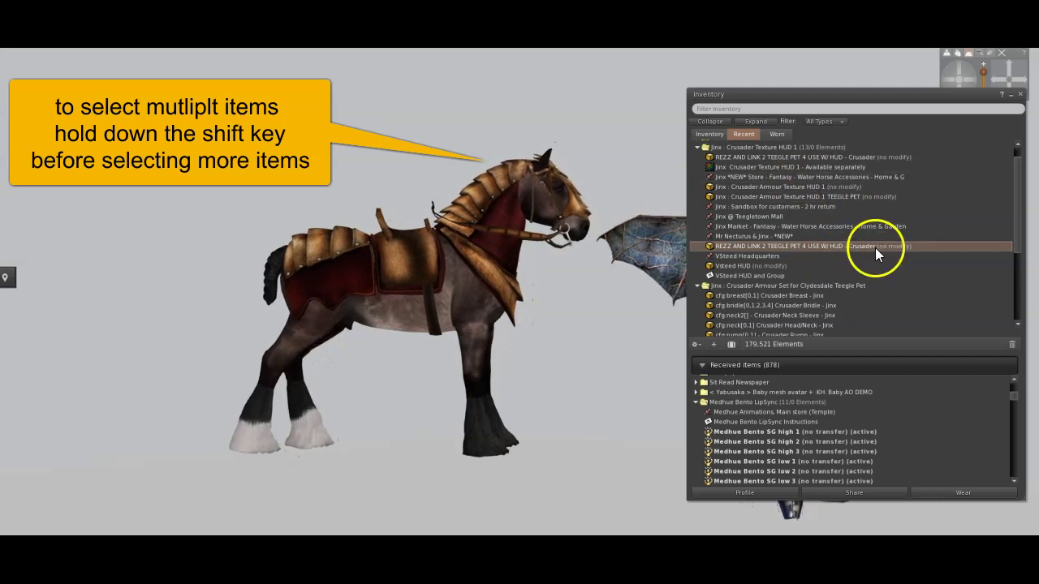
left_click_drag(868, 246, 236, 457)
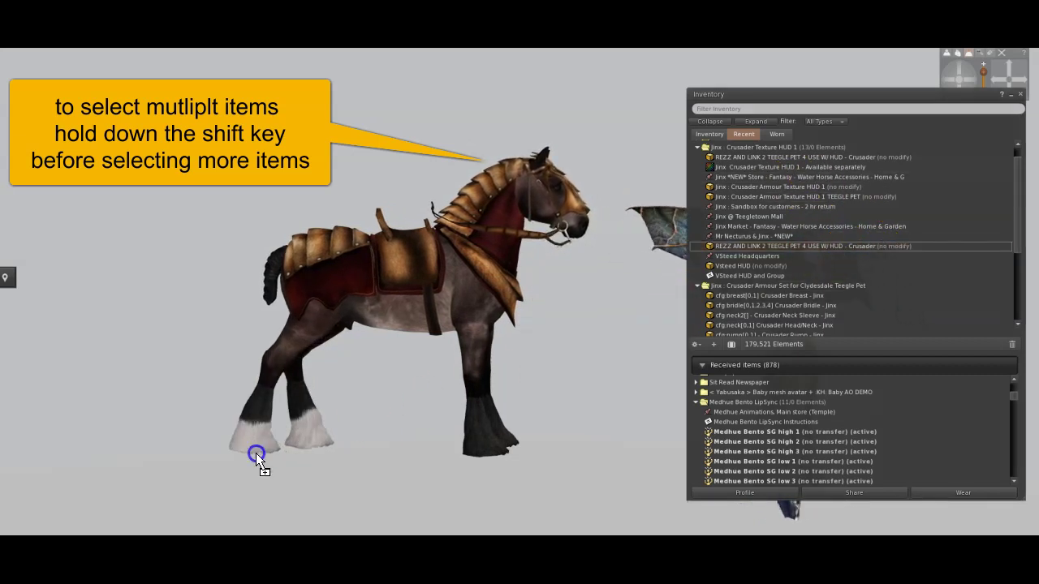
left_click_drag(120, 488, 120, 487)
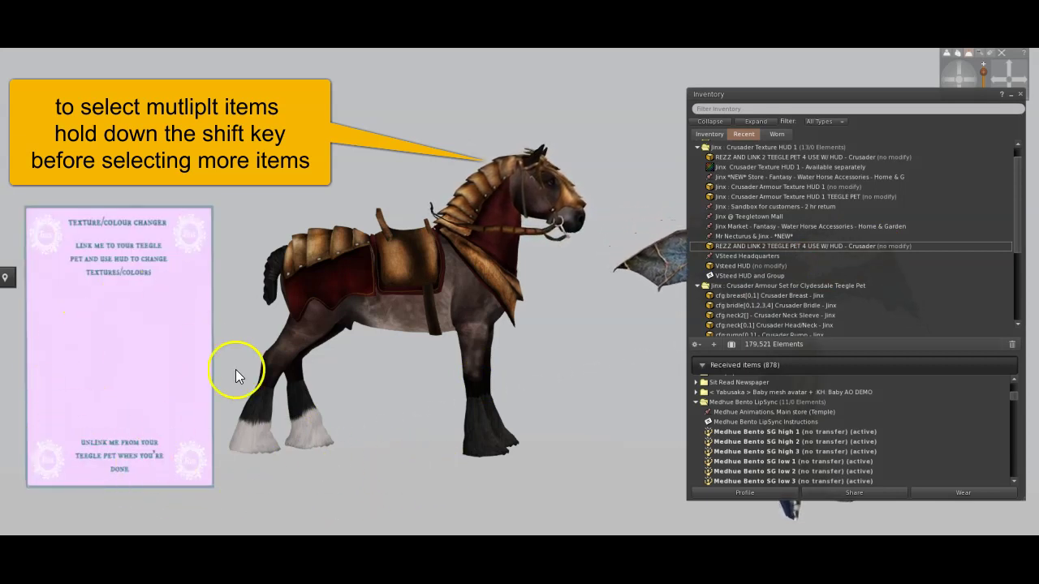
Select the texture-changer box and the horse, link them, and close the Build window.
right_click(178, 330)
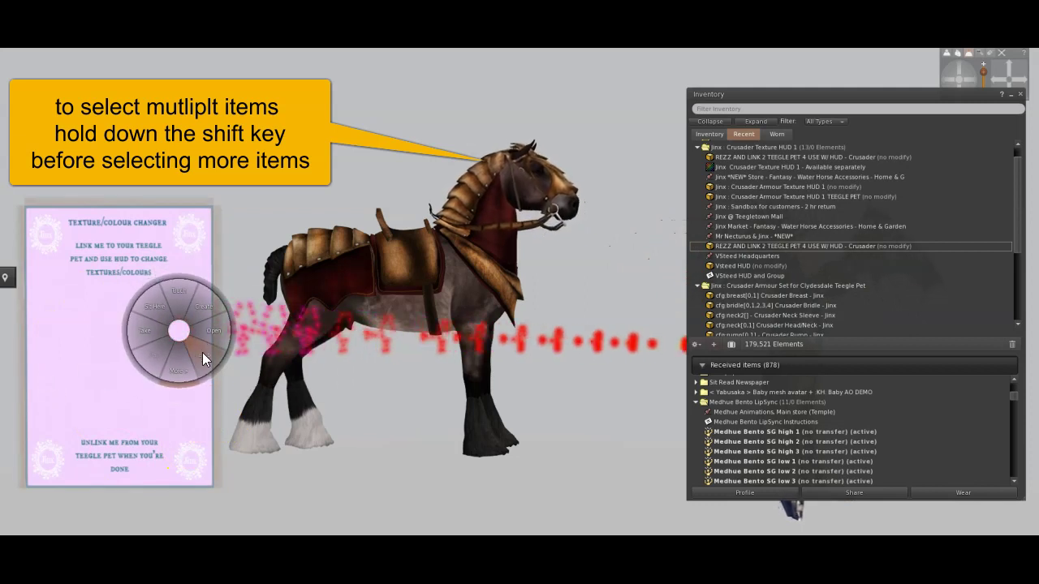
left_click(202, 353)
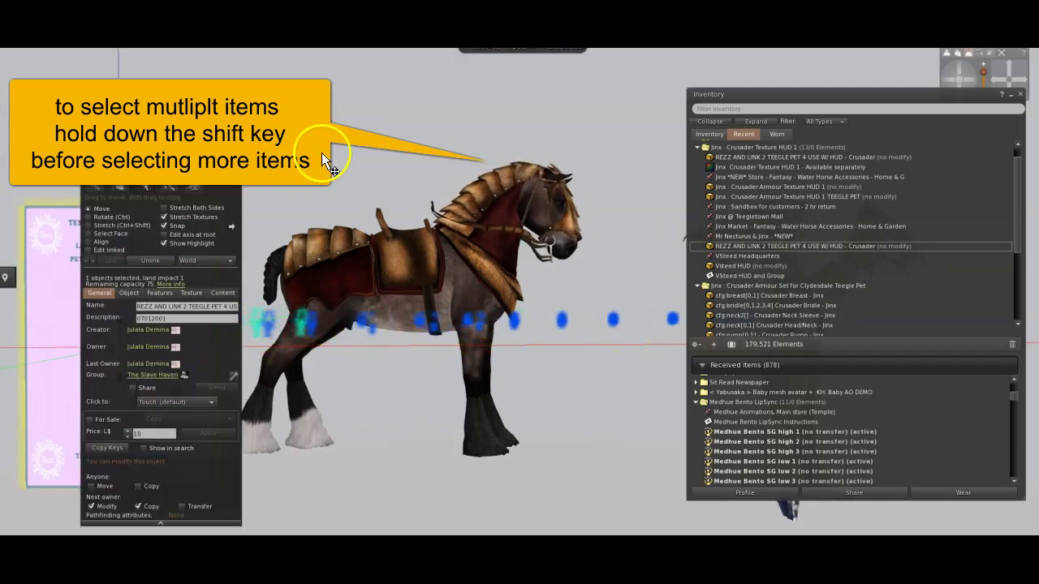
left_click(401, 267, "shift")
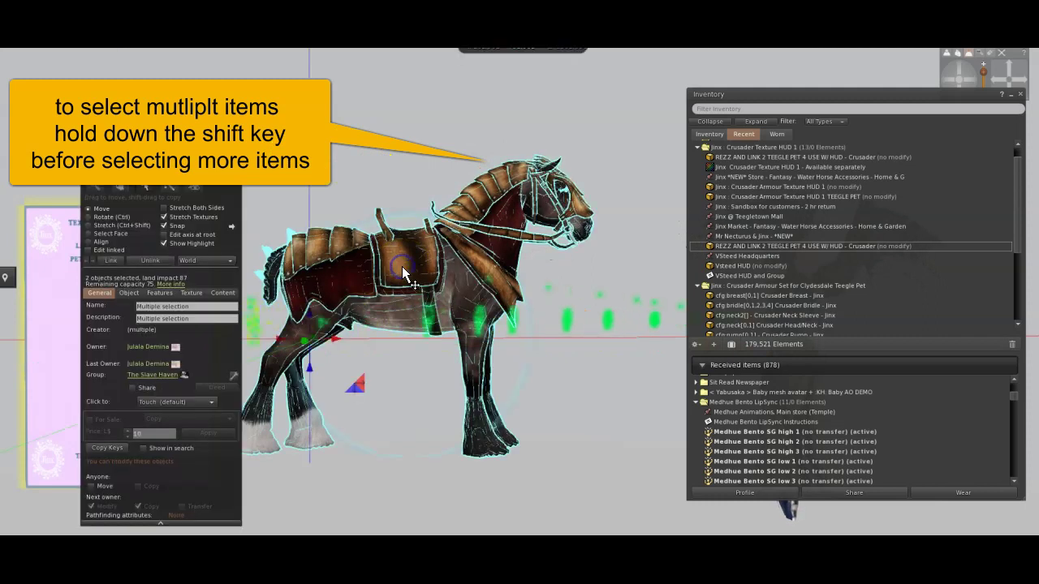
left_click(116, 260)
left_click(234, 181)
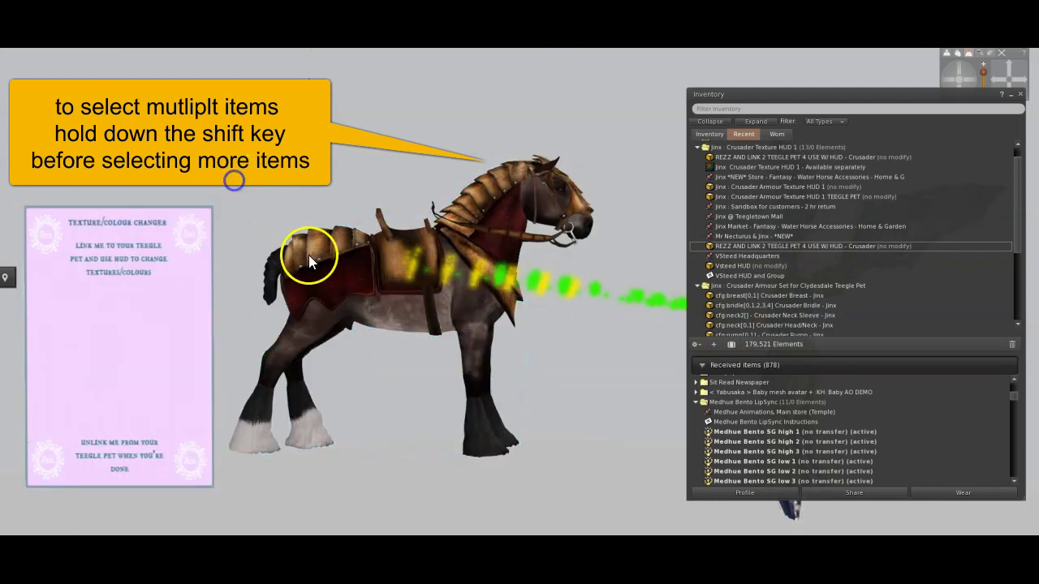
Add the Crusader Armour Texture HUD 1 TEEGLE PET as an attachment and close Inventory.
left_click(699, 149)
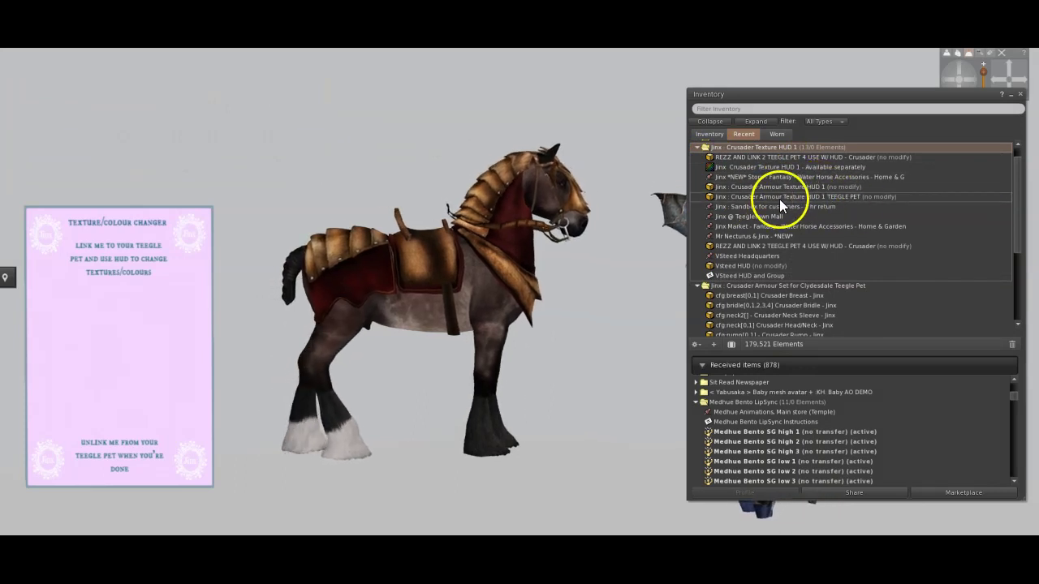
right_click(843, 198)
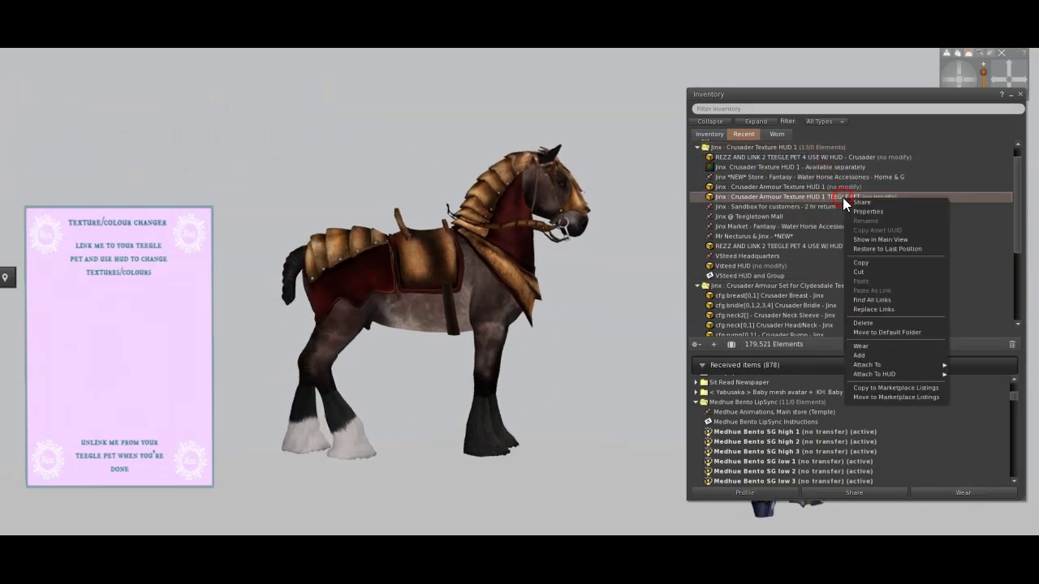
left_click(874, 354)
left_click(1019, 95)
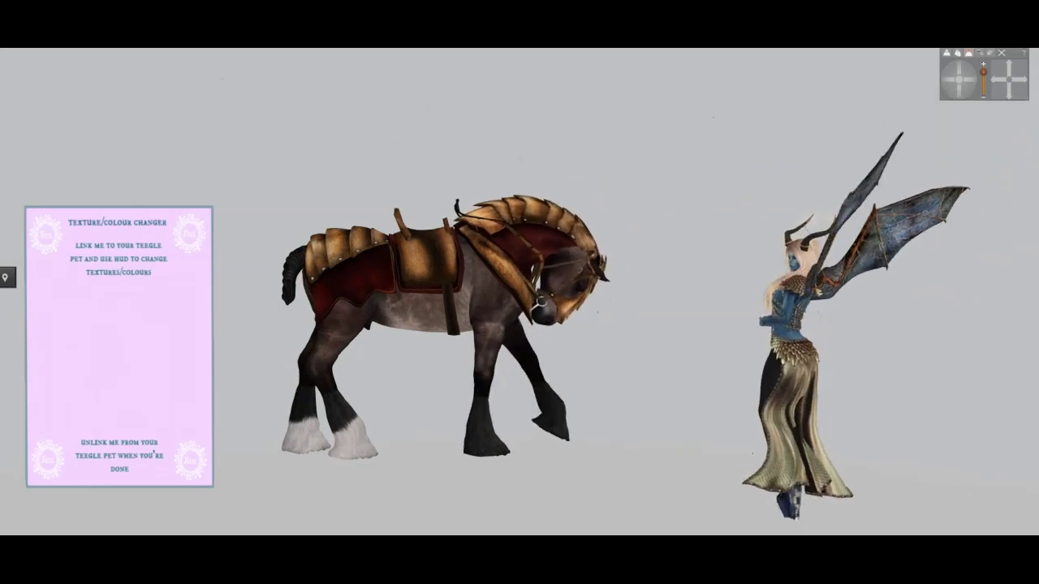
left_click(16, 43)
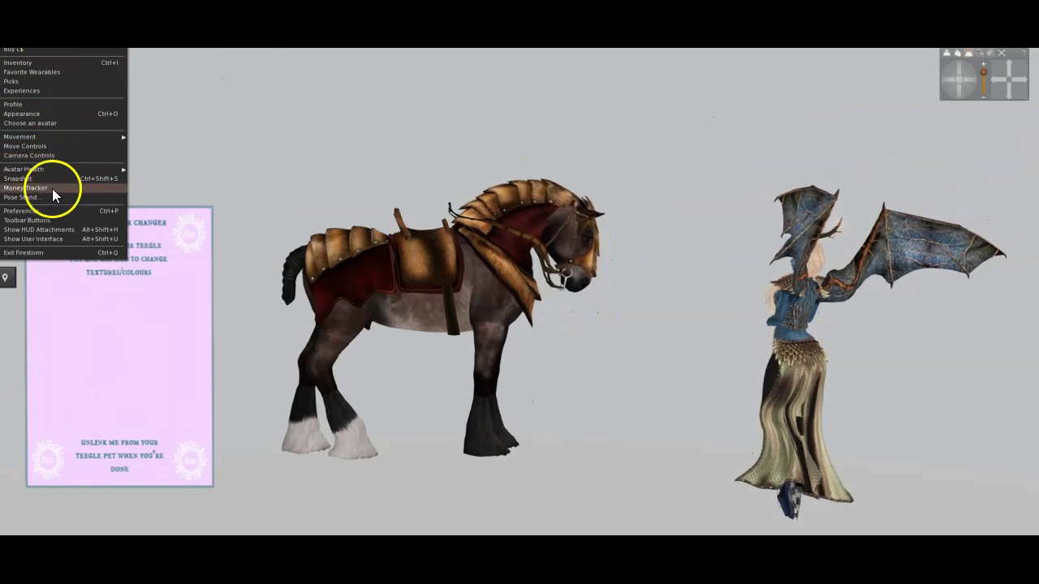
Show HUD attachments, move the Crusader HUD to the upper right, and apply purple plates and navy cloth.
left_click(52, 230)
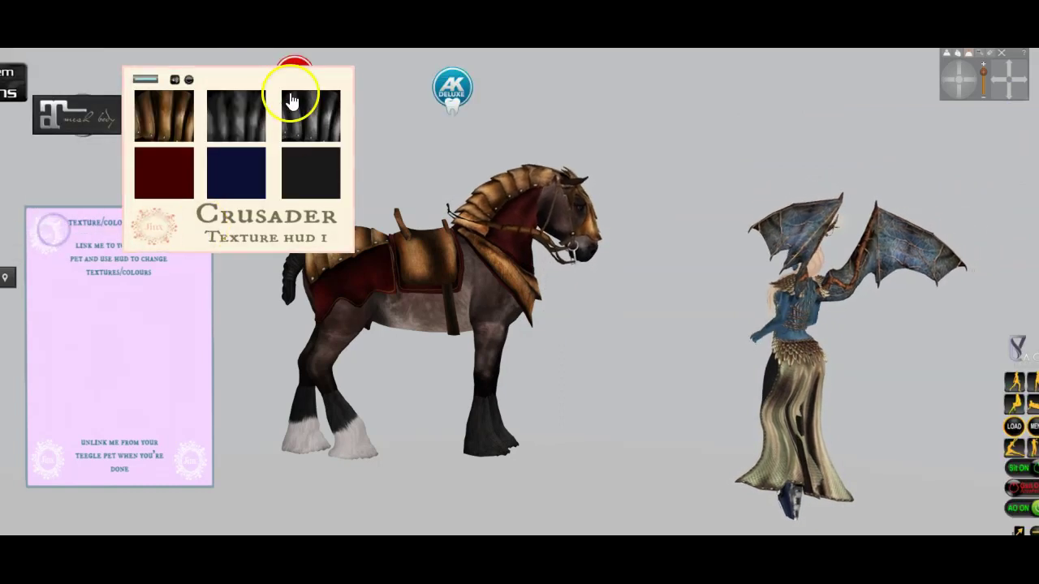
right_click(271, 128)
left_click(288, 146)
mouse_move(255, 157)
left_mouse_down()
mouse_move(731, 142)
mouse_move(763, 127)
left_mouse_up()
left_click(236, 179)
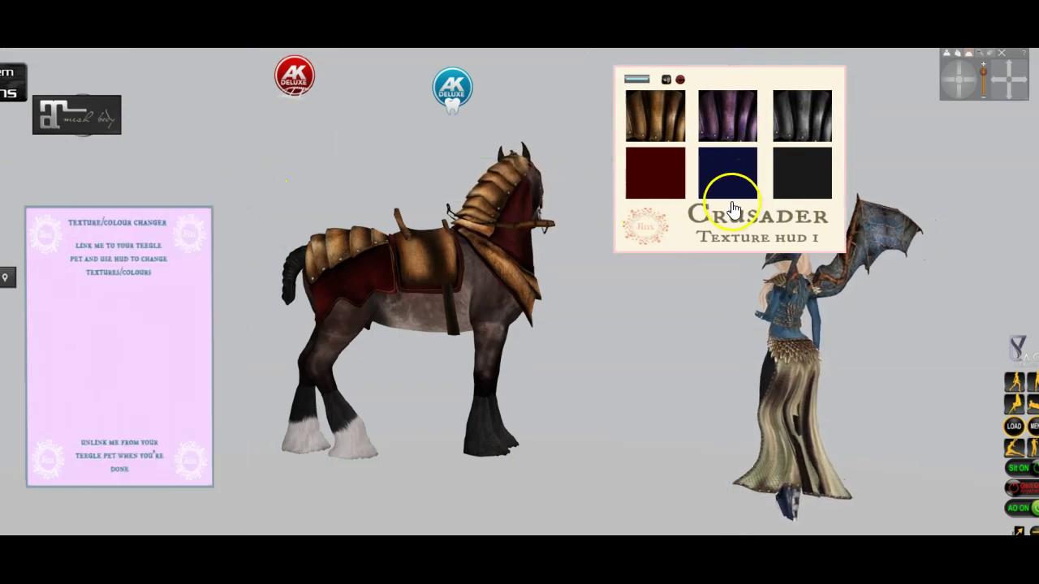
left_click(728, 177)
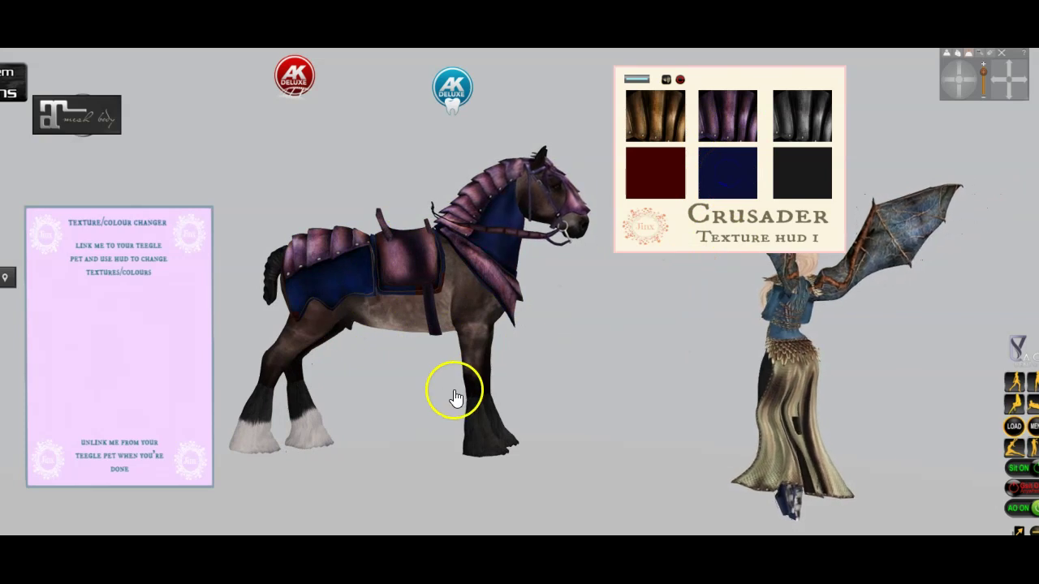
mouse_move(461, 398)
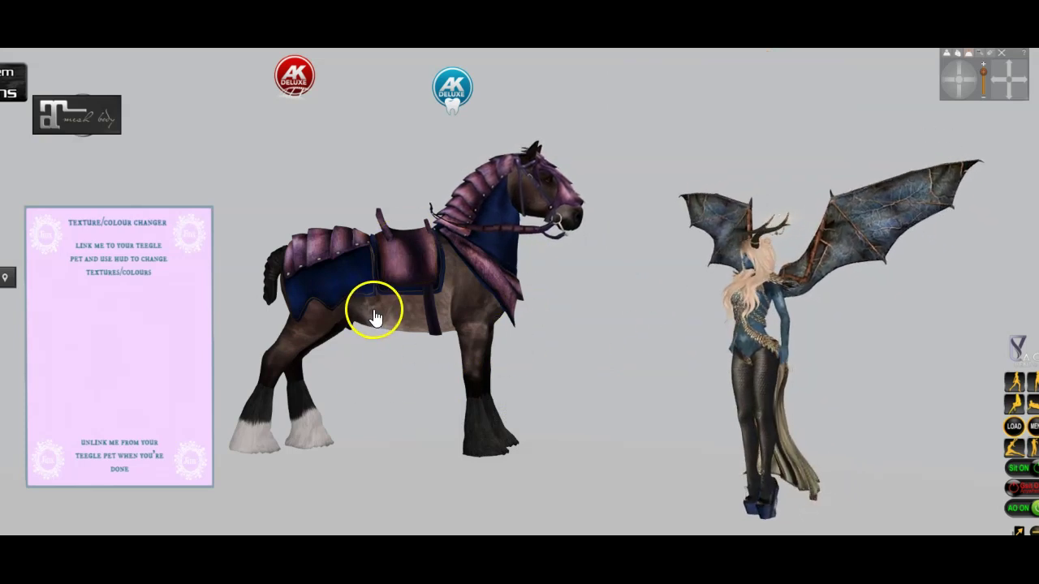
Edit the horse and shift it slightly right with its linked box.
right_click(415, 277)
left_click(440, 300)
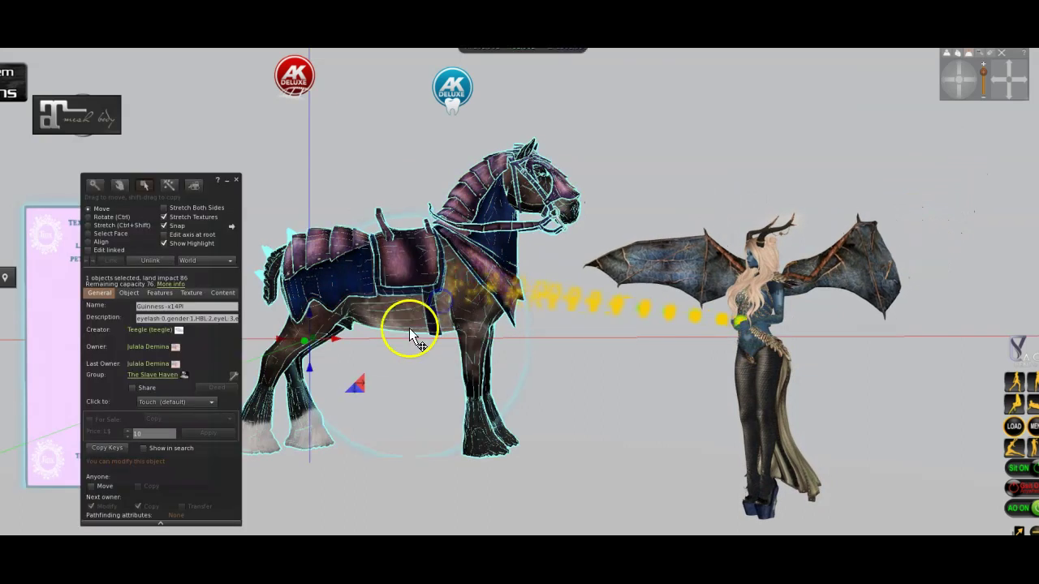
mouse_move(336, 342)
left_mouse_down()
mouse_move(479, 341)
mouse_move(321, 340)
mouse_move(372, 340)
left_mouse_up()
left_click(236, 179)
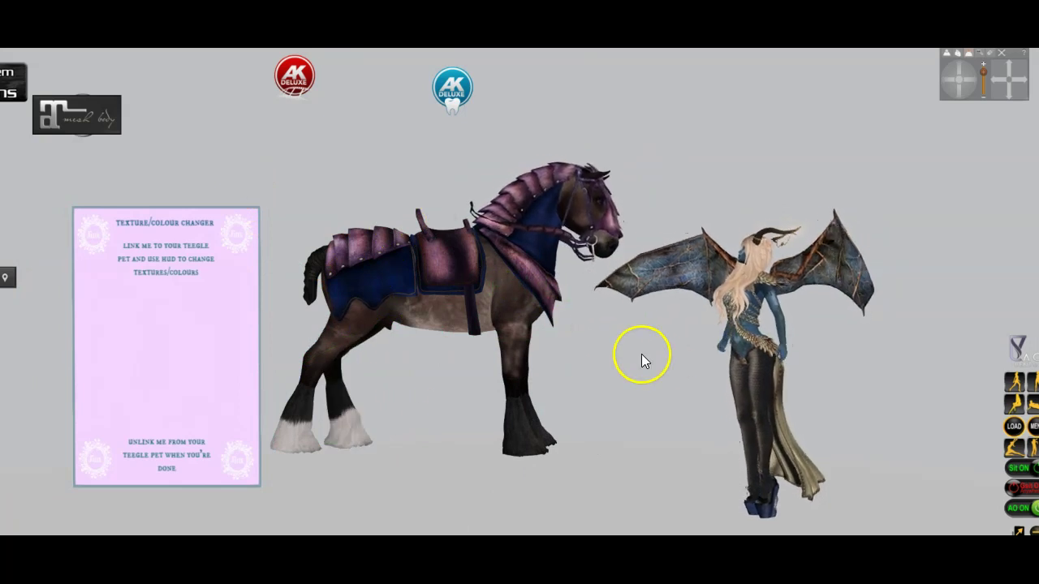
Unlink the REZZ AND LINK box through the pet's menu and take the box into inventory.
left_click(463, 267)
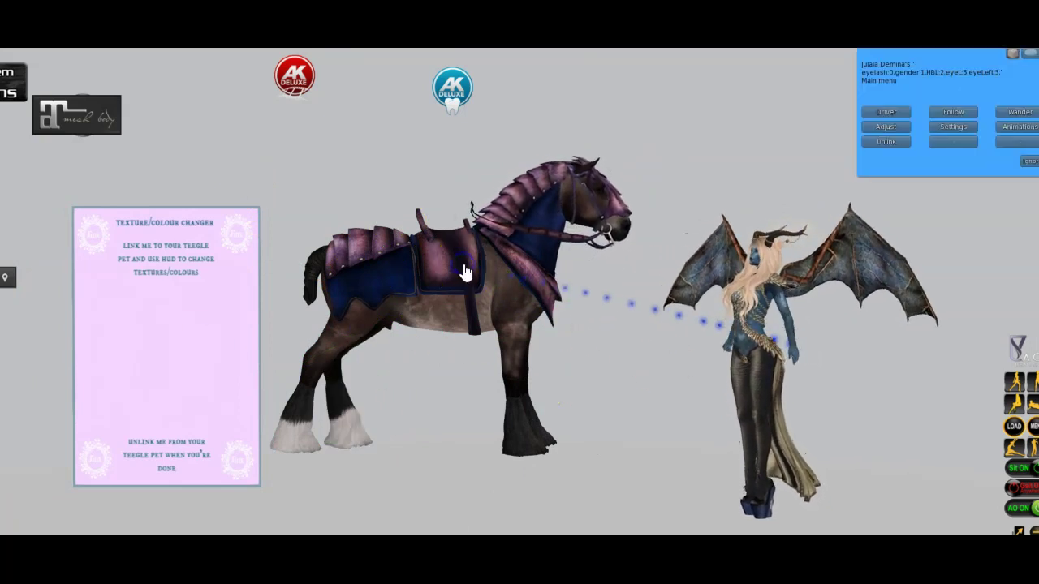
left_click(888, 146)
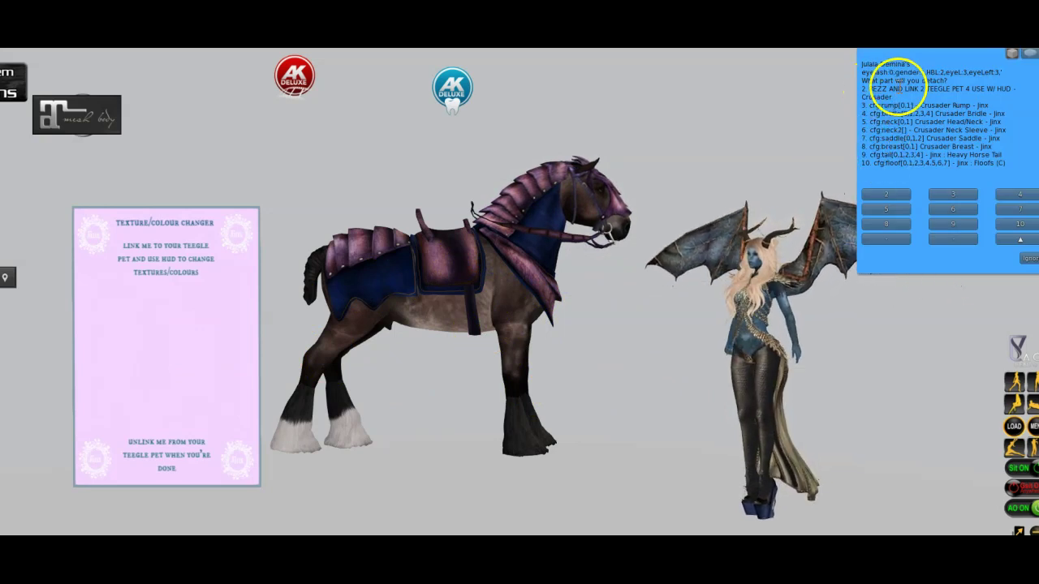
left_click(888, 197)
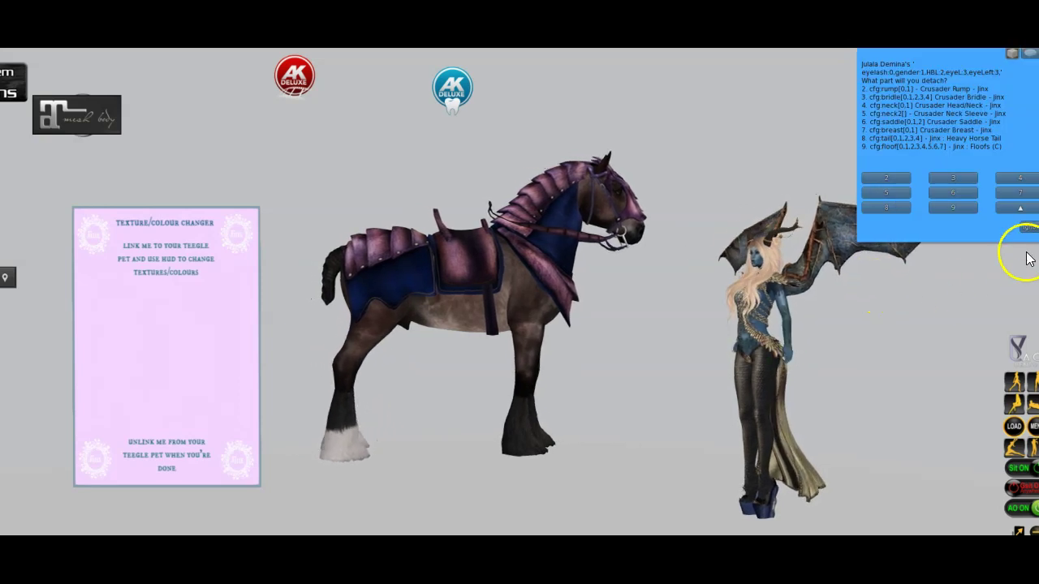
left_click(1027, 228)
right_click(166, 335)
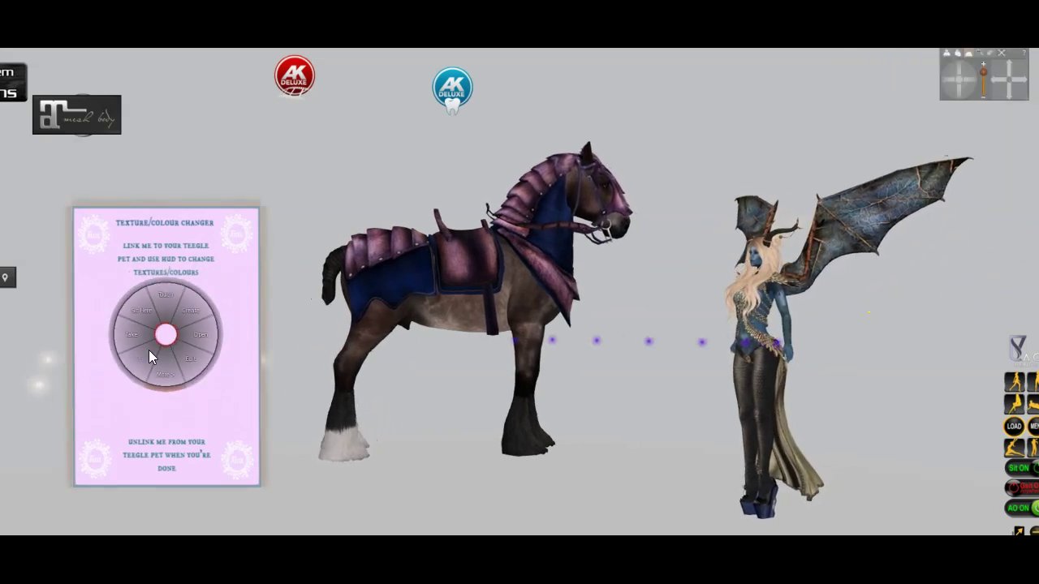
left_click(195, 355)
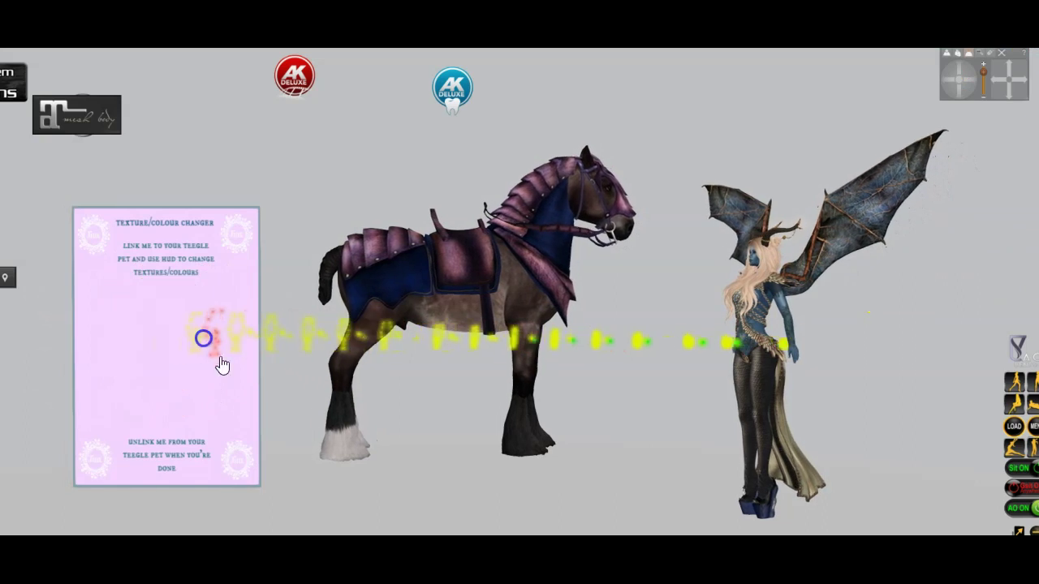